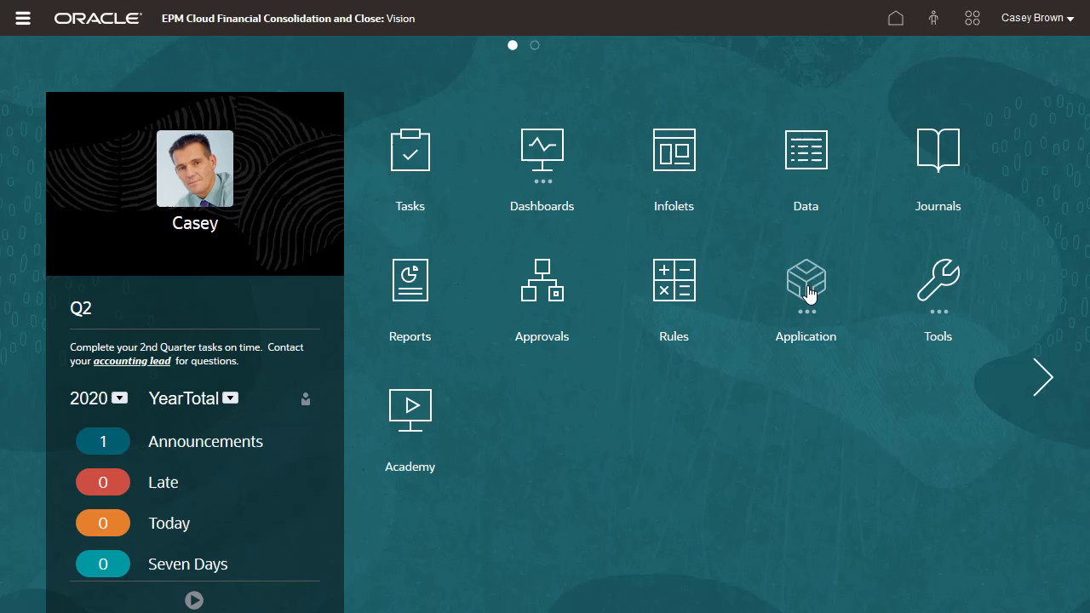
Step: Go to Application > Task Manager to list the Corporate and Europe Month Close templates
left_click(807, 294)
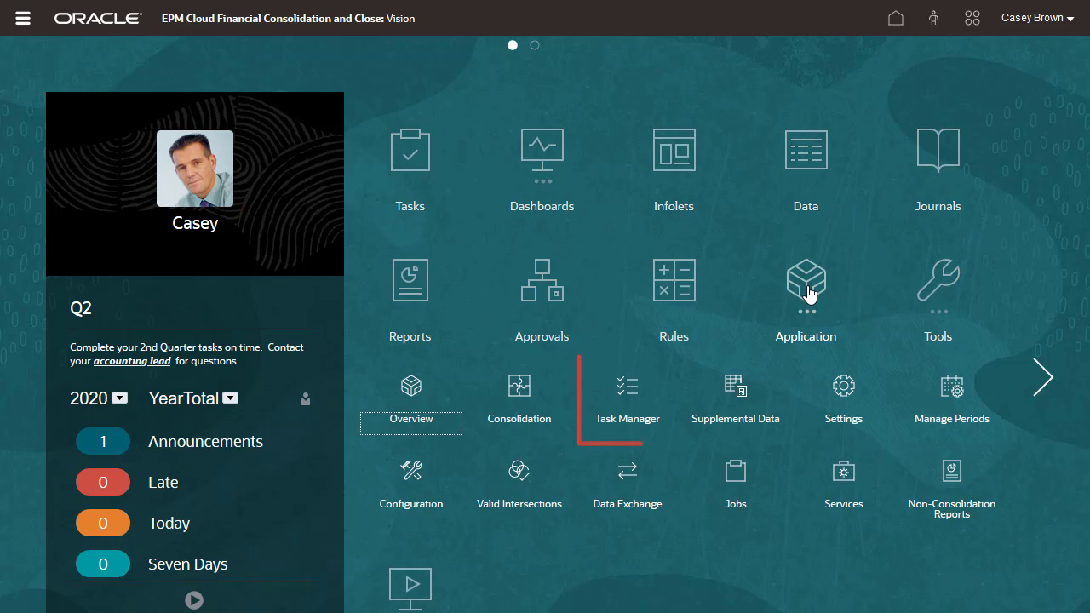
left_click(629, 390)
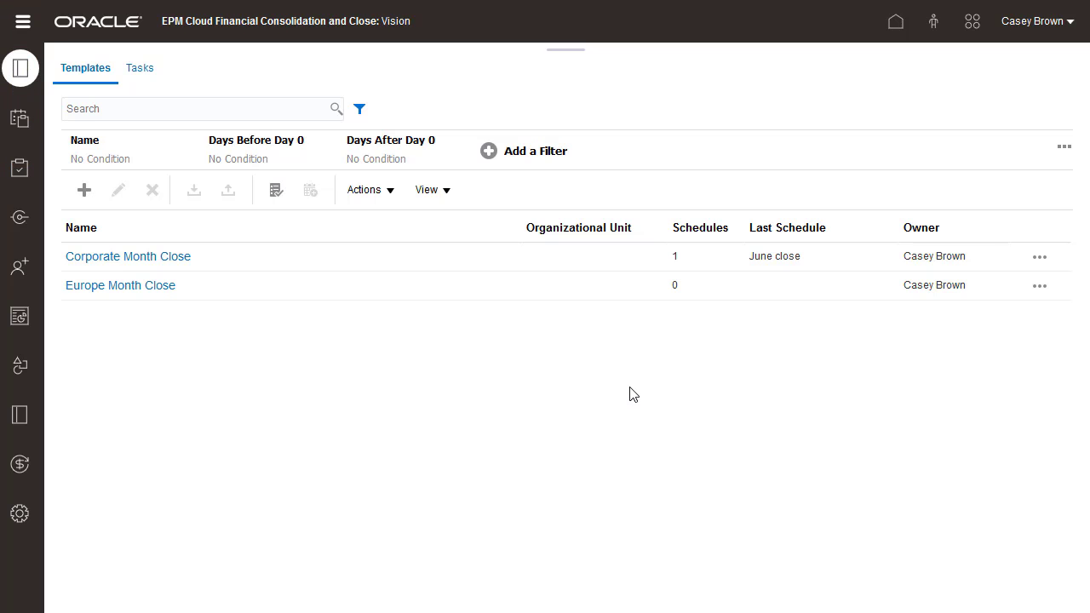
Step: Start a new template 'Europe Quarter Close' described as 'Quarterly close tasks for Europe'
left_click(85, 189)
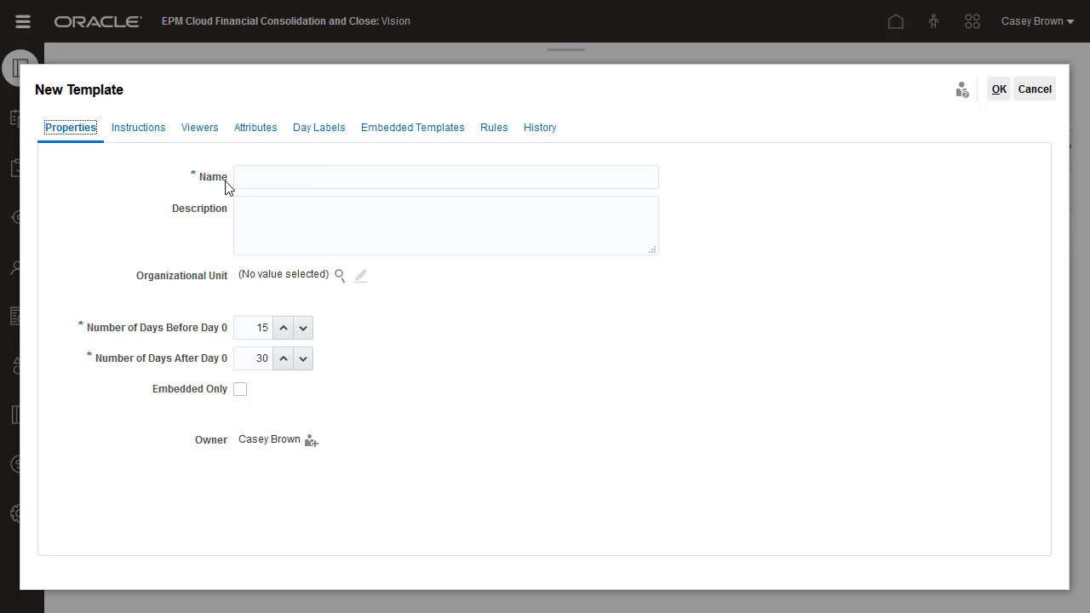
left_click(259, 180)
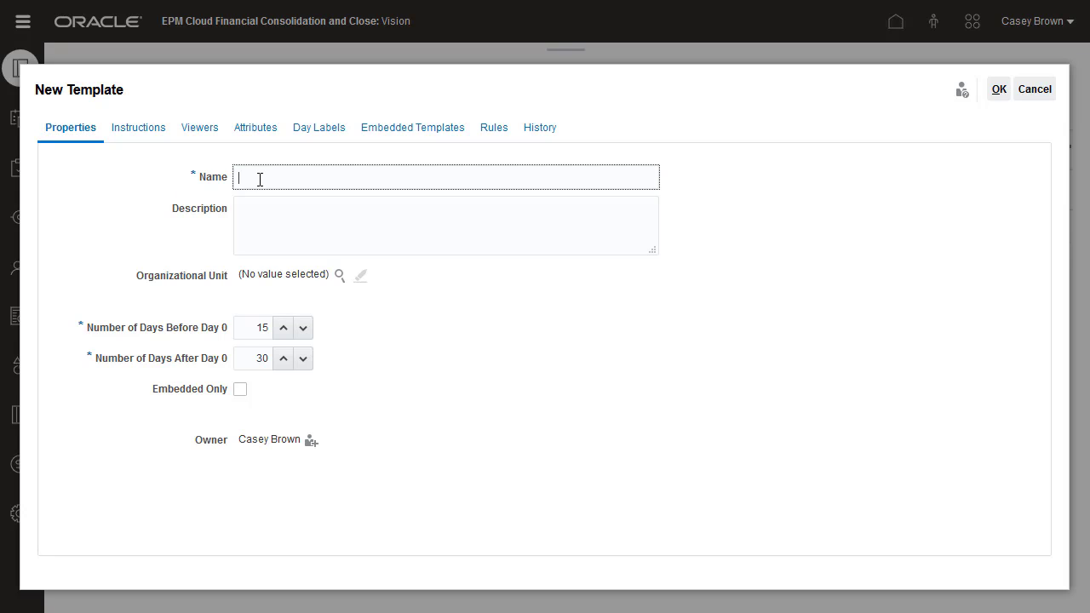
type("Europe Quarter Close")
left_click(253, 204)
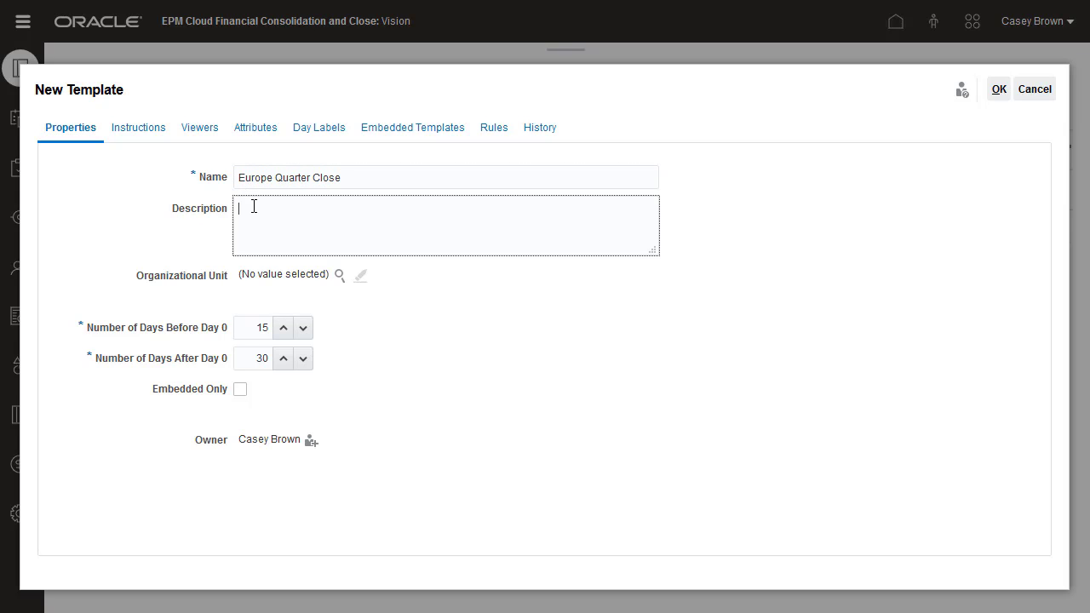
type("Quarterly close tasks for Europe")
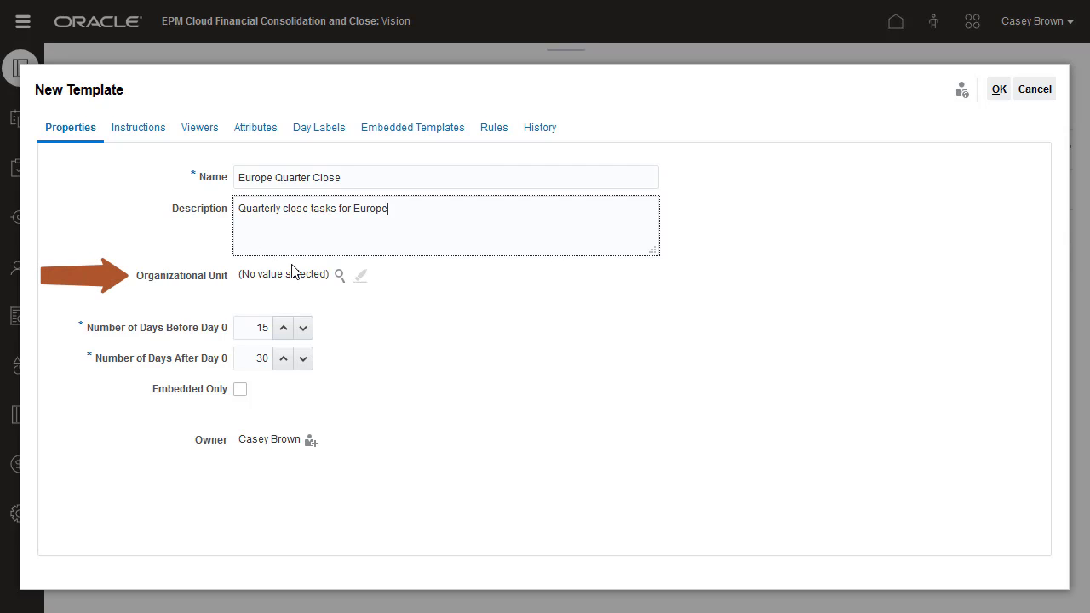
Step: Set the template's organizational unit to Europe
left_click(338, 276)
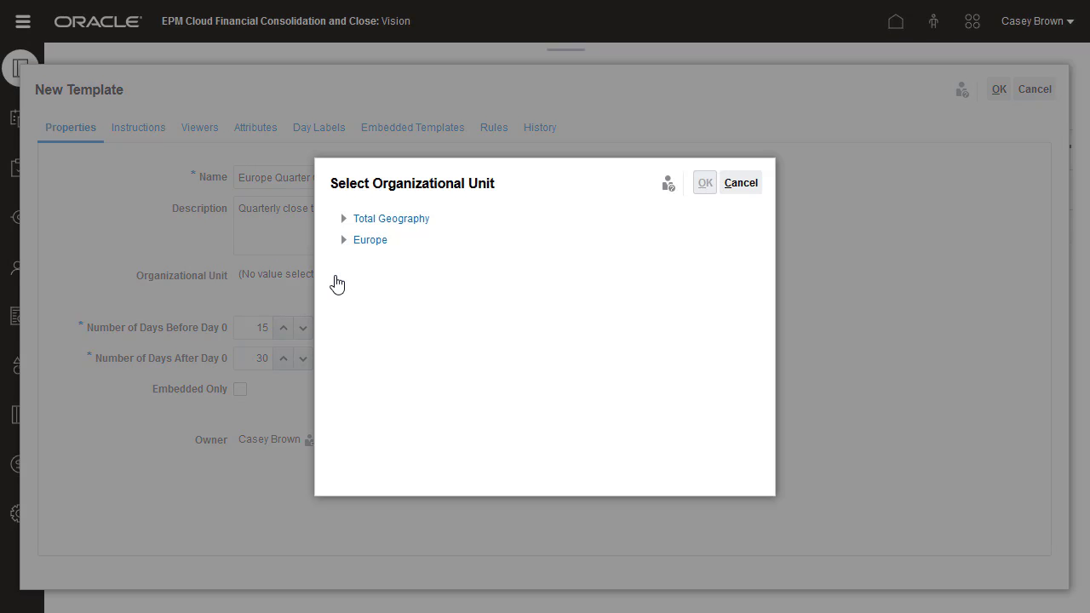
left_click(368, 243)
left_click(705, 183)
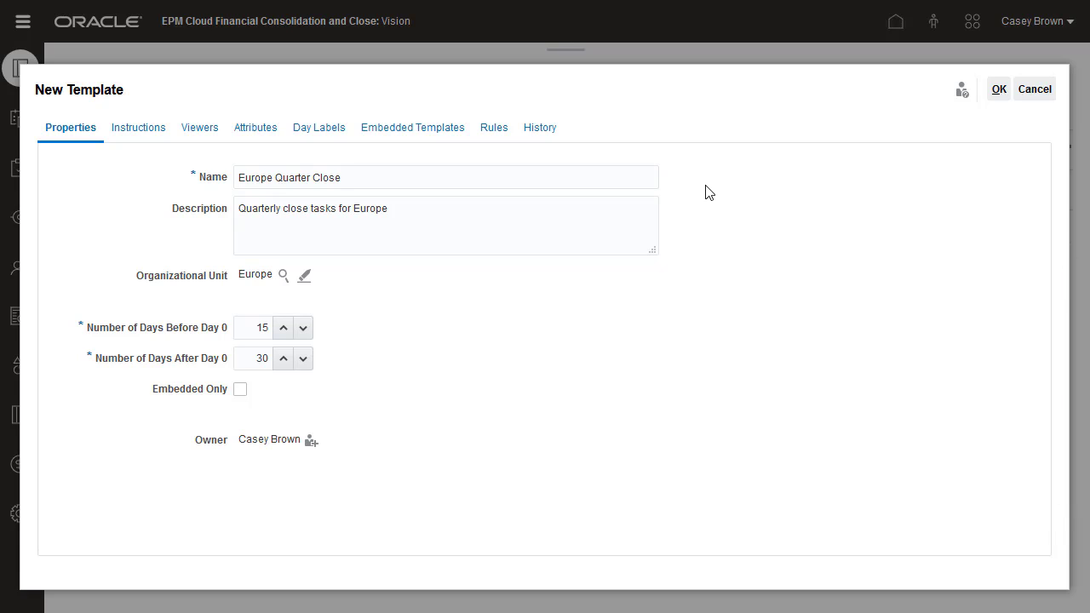
Step: Set Number of Days Before Day 0 to 5 and view the empty Instructions page
double_click(263, 328)
type("5")
left_click(359, 331)
left_click(152, 133)
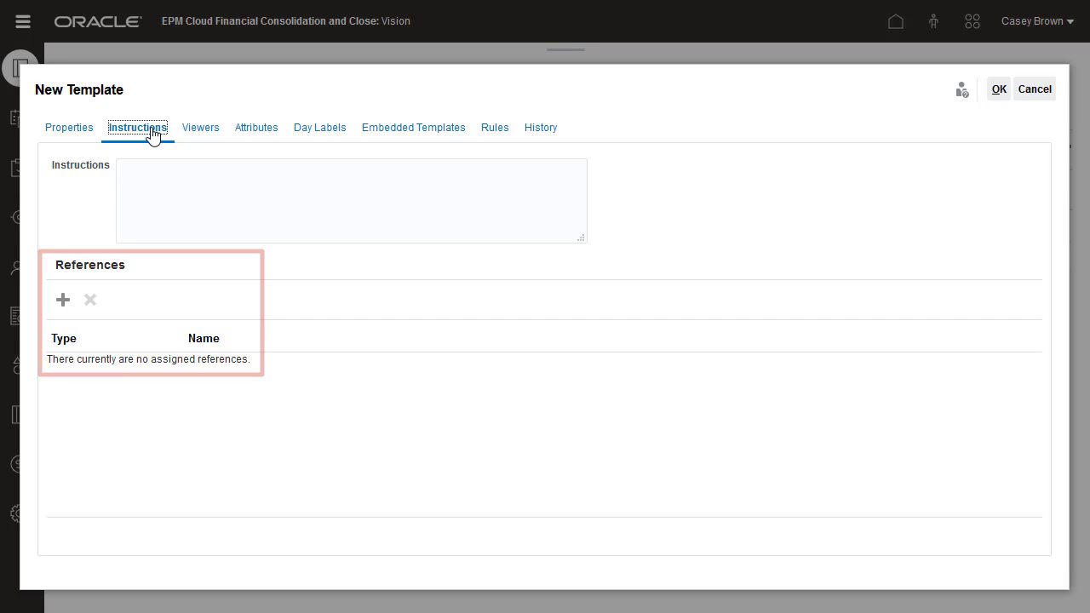
left_click(196, 134)
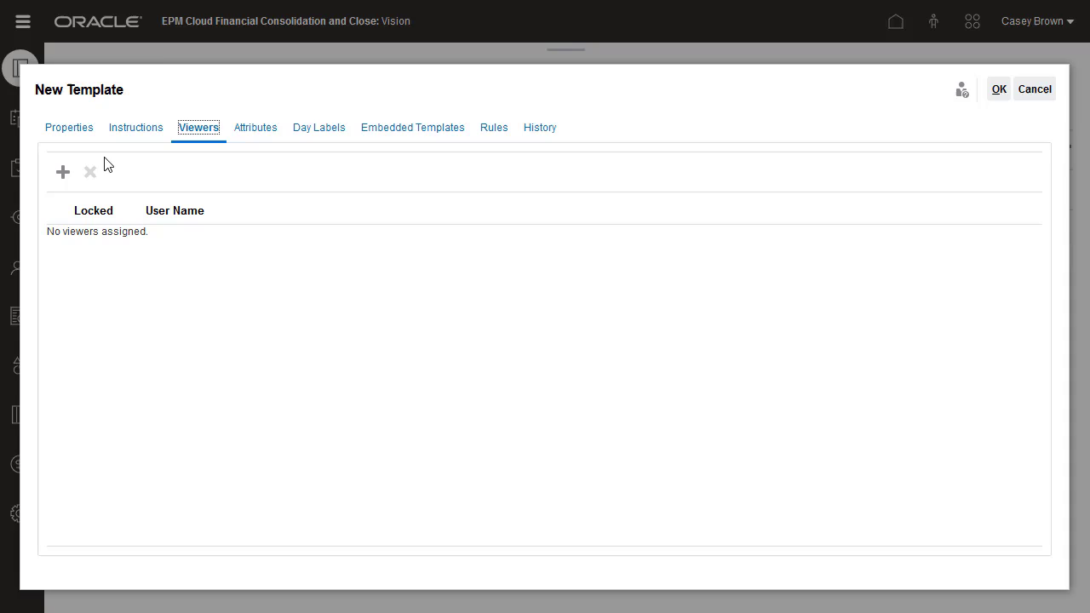
left_click(63, 173)
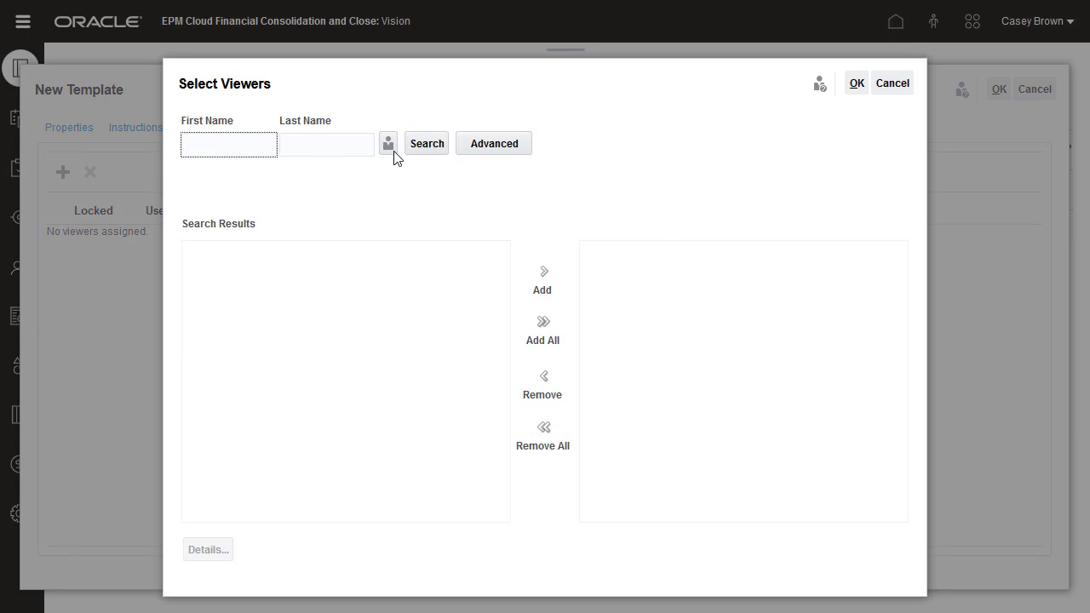
left_click(429, 152)
left_click(195, 260)
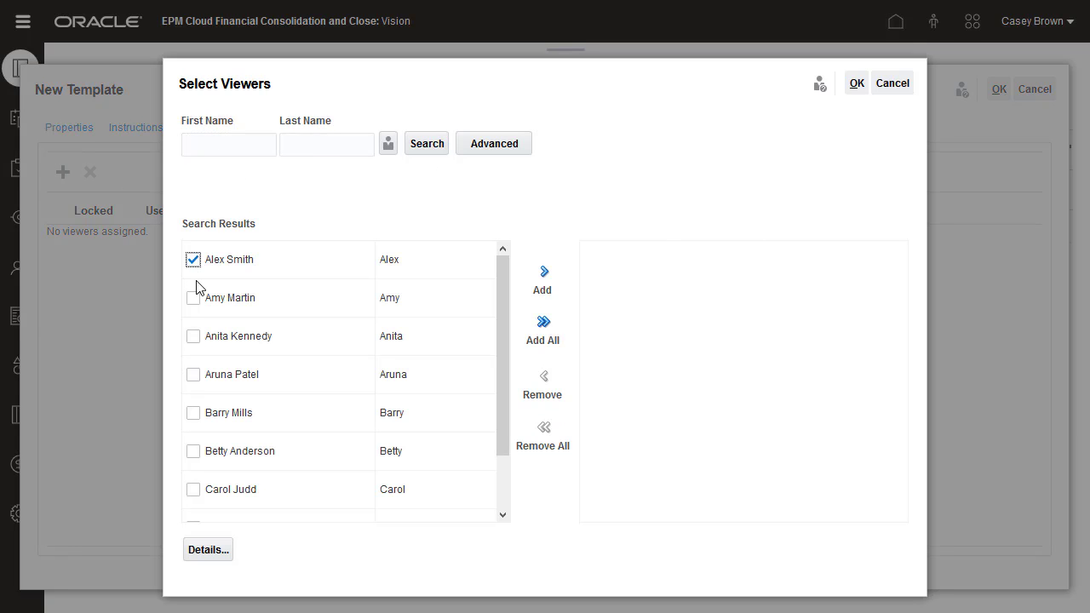
left_click(194, 300)
left_click(193, 377)
left_click(544, 274)
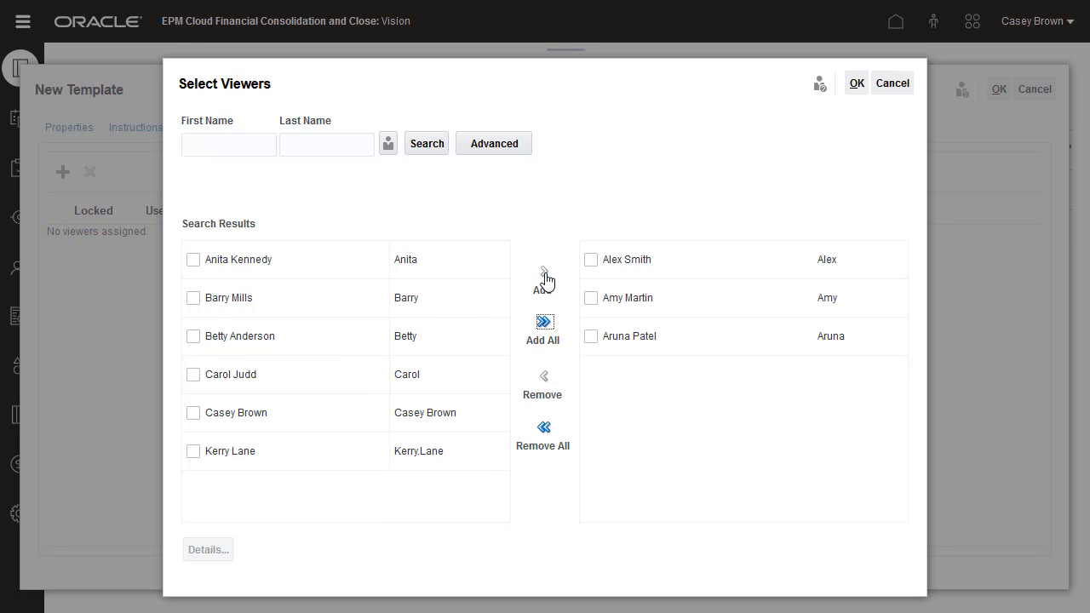
left_click(855, 86)
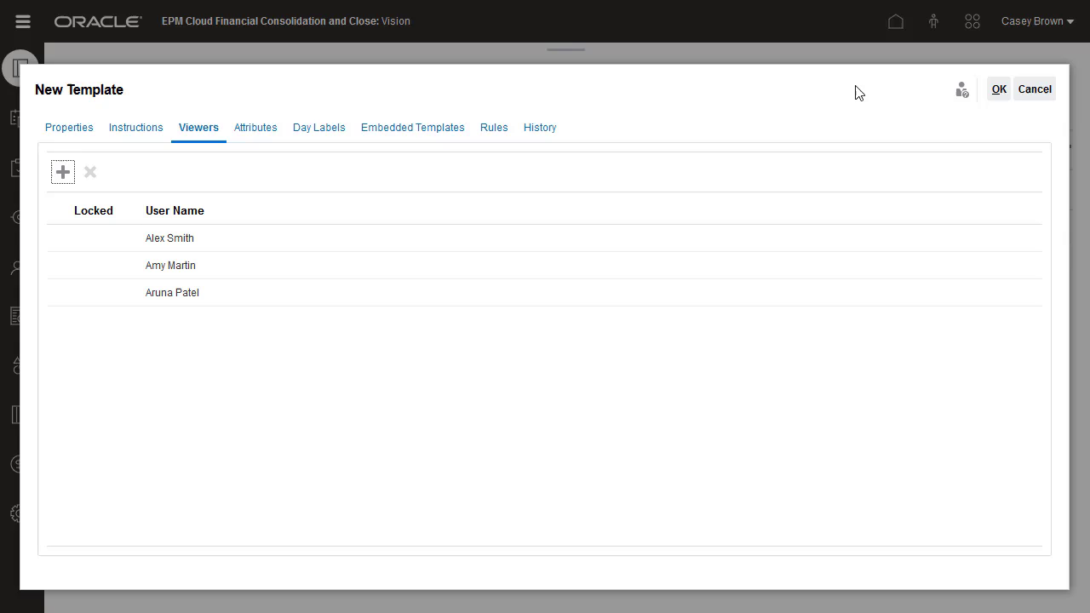
left_click(259, 129)
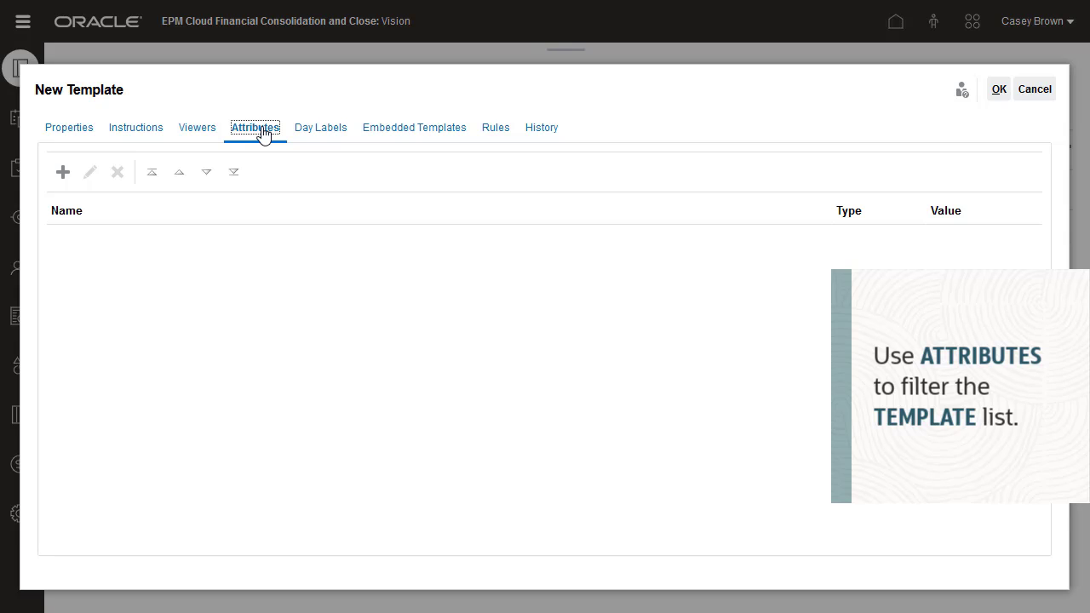
Step: Label Day 30 of the template 'Close Complete'
left_click(317, 132)
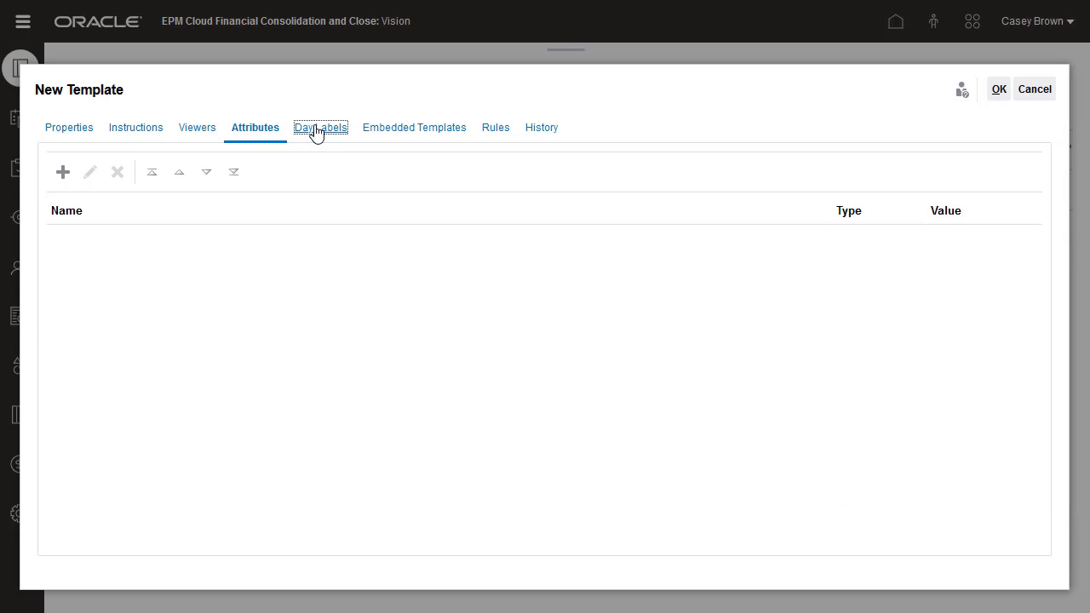
left_click_drag(1035, 274, 1047, 528)
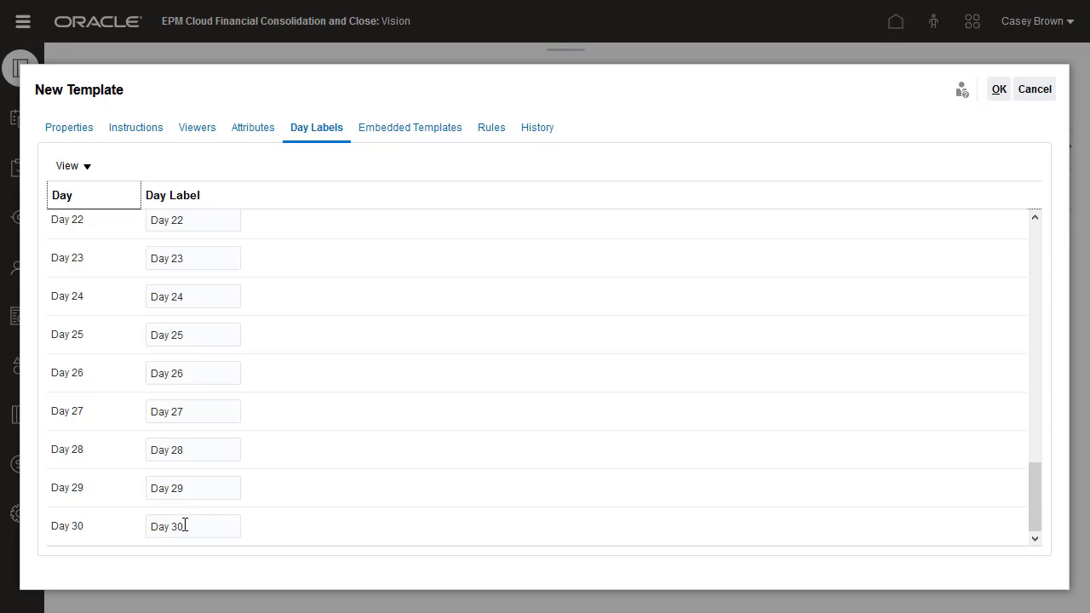
left_click_drag(150, 526, 271, 529)
type("C")
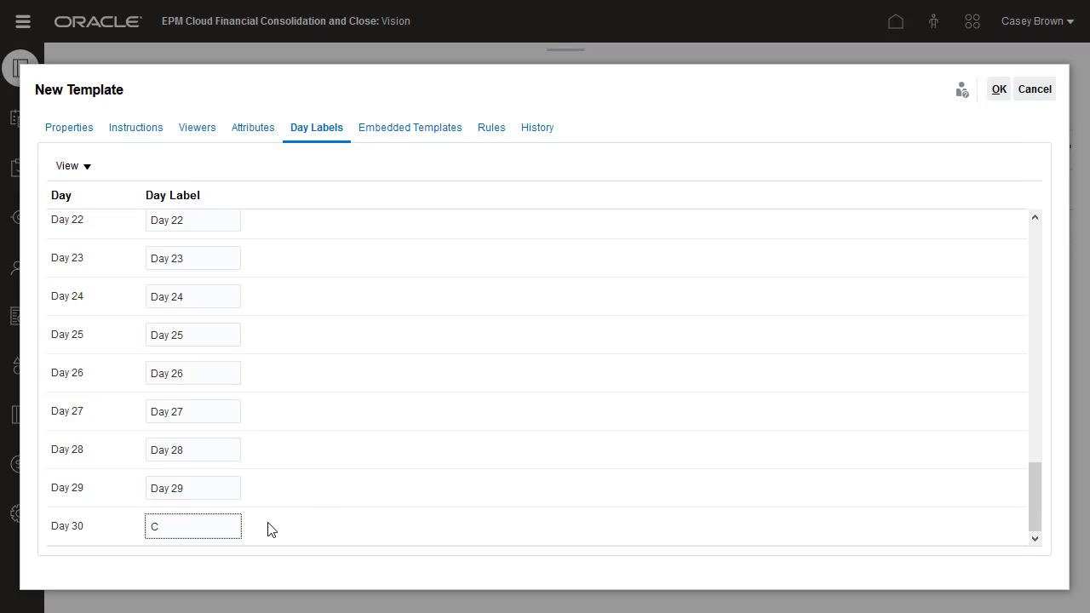
type("lose Complete")
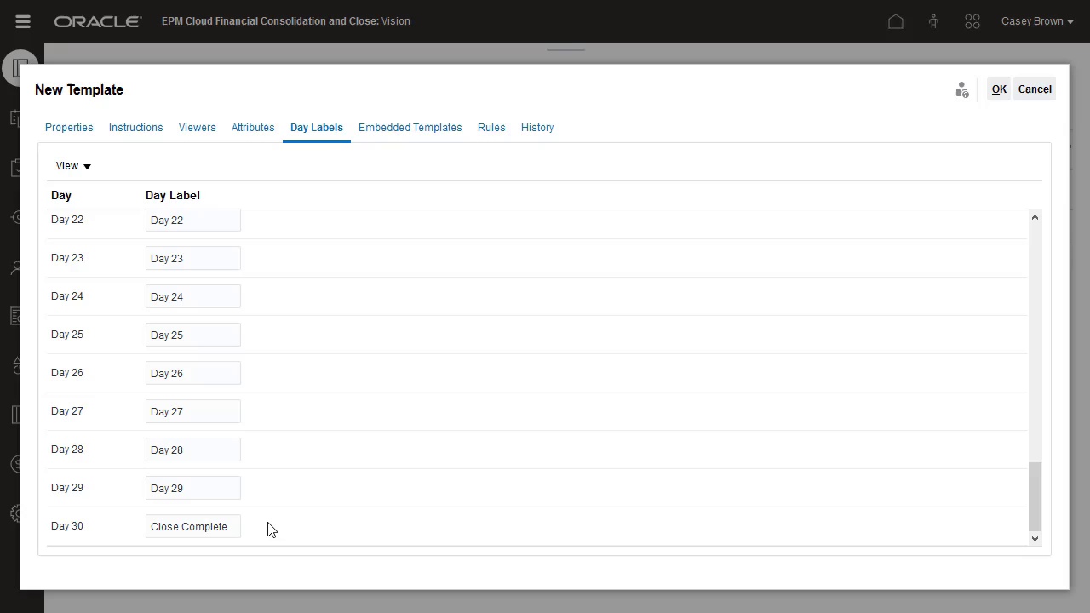
left_click(408, 133)
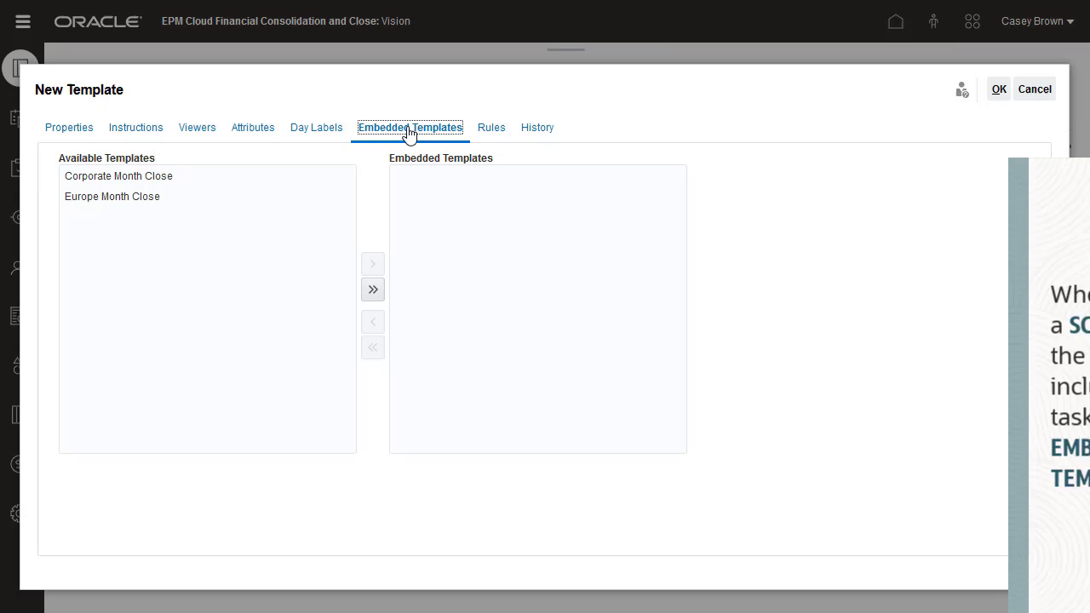
Step: Embed the Europe Month Close template in Europe Quarter Close
left_click(211, 197)
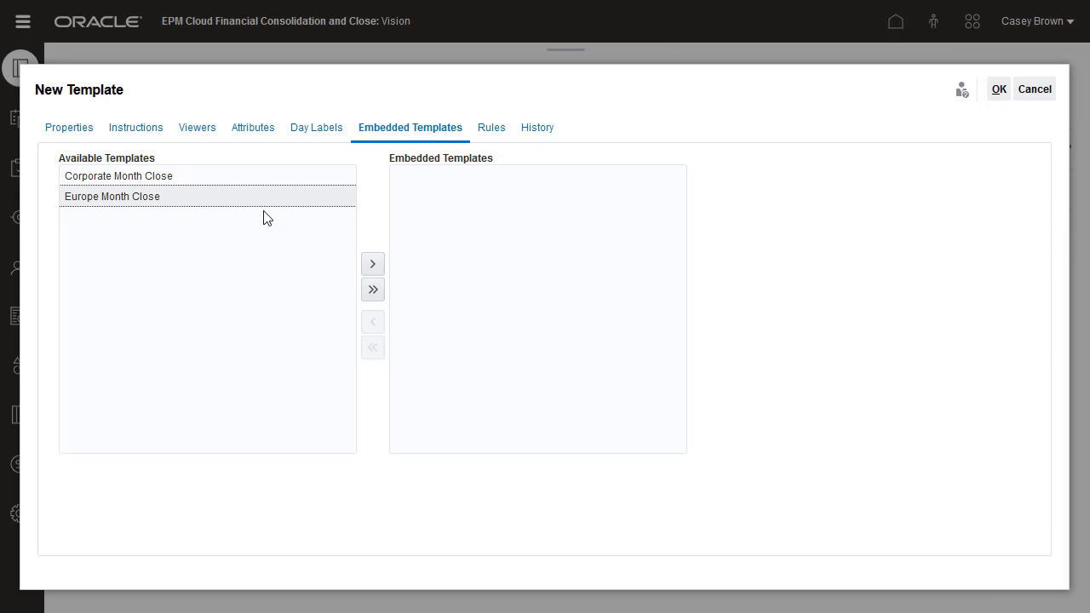
left_click(371, 265)
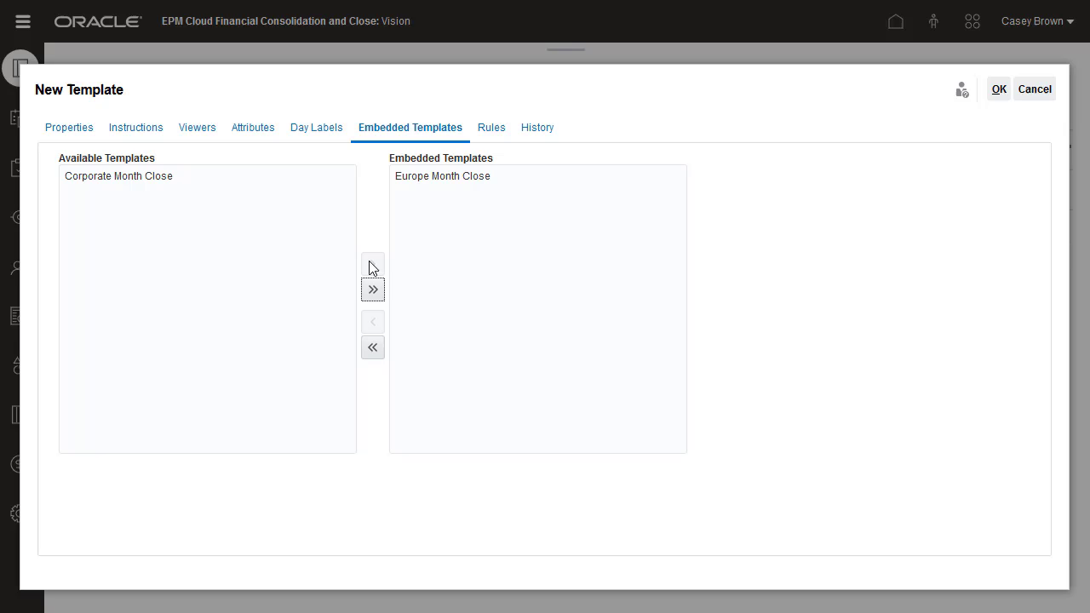
left_click(489, 132)
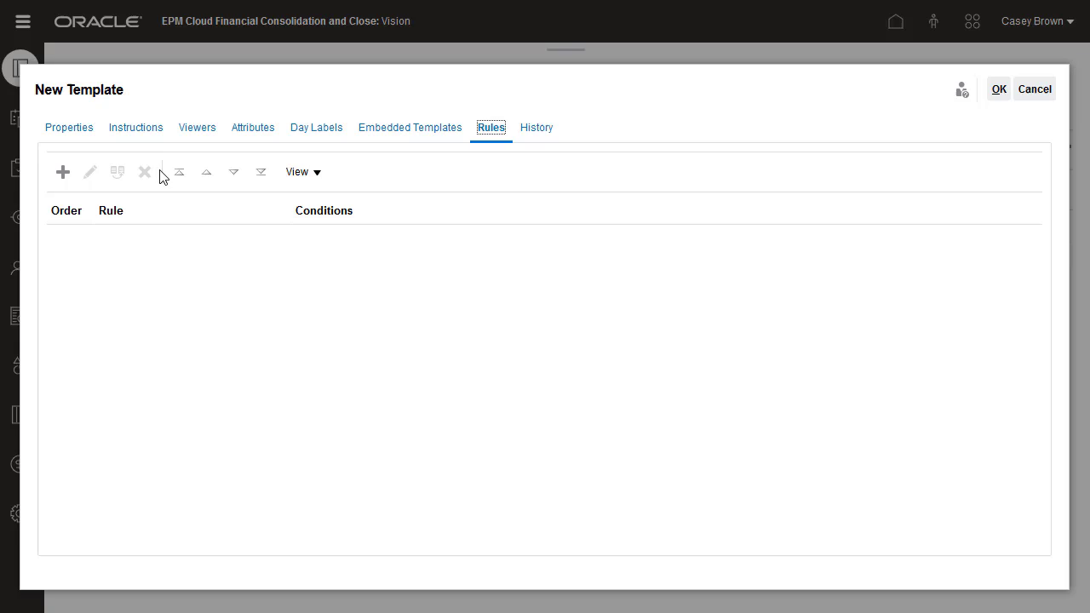
Step: Add a rule described 'Check for comments' that applies to all approver levels
left_click(63, 172)
left_click(435, 101)
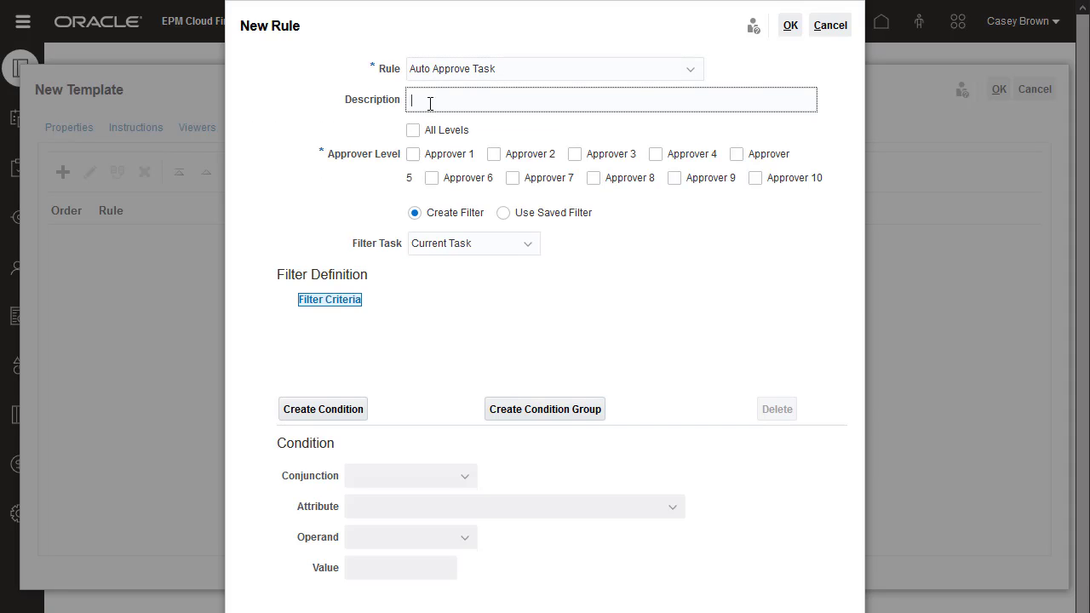
type("Check for comments")
left_click(413, 132)
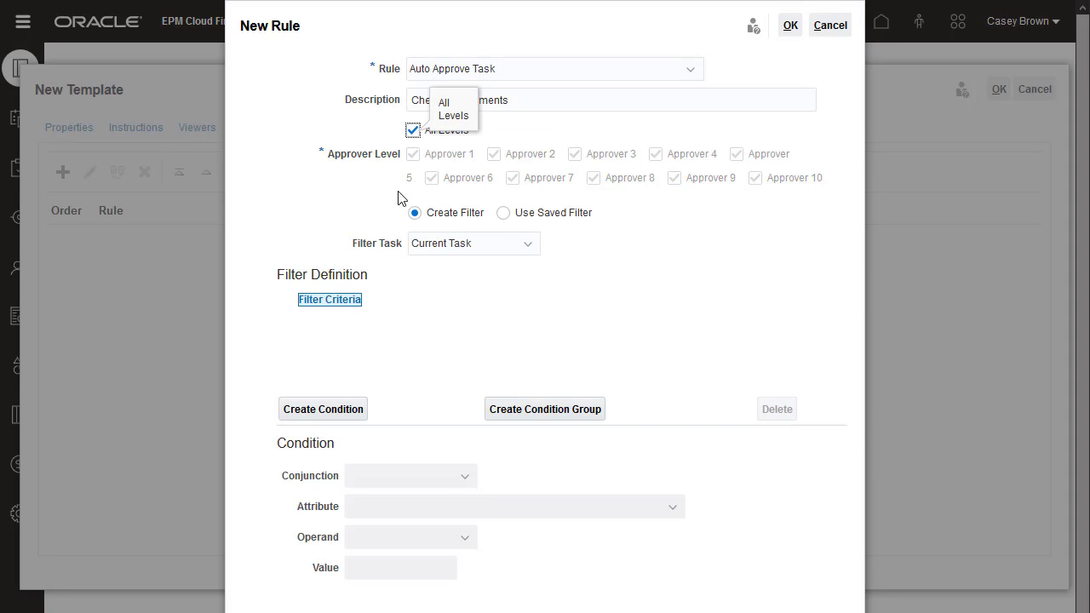
Step: Give the Auto Approve Task rule the condition Comments (Count) equals 0 and save it
left_click(332, 408)
left_click(671, 508)
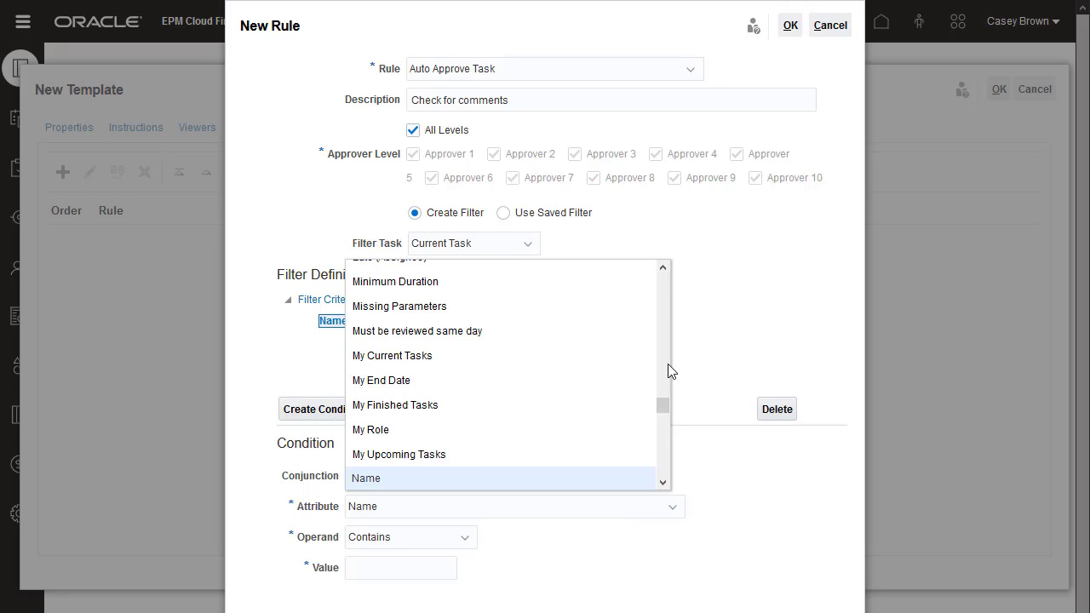
left_click(665, 293)
scroll(665, 293, "up", 5)
scroll(666, 289, "up", 5)
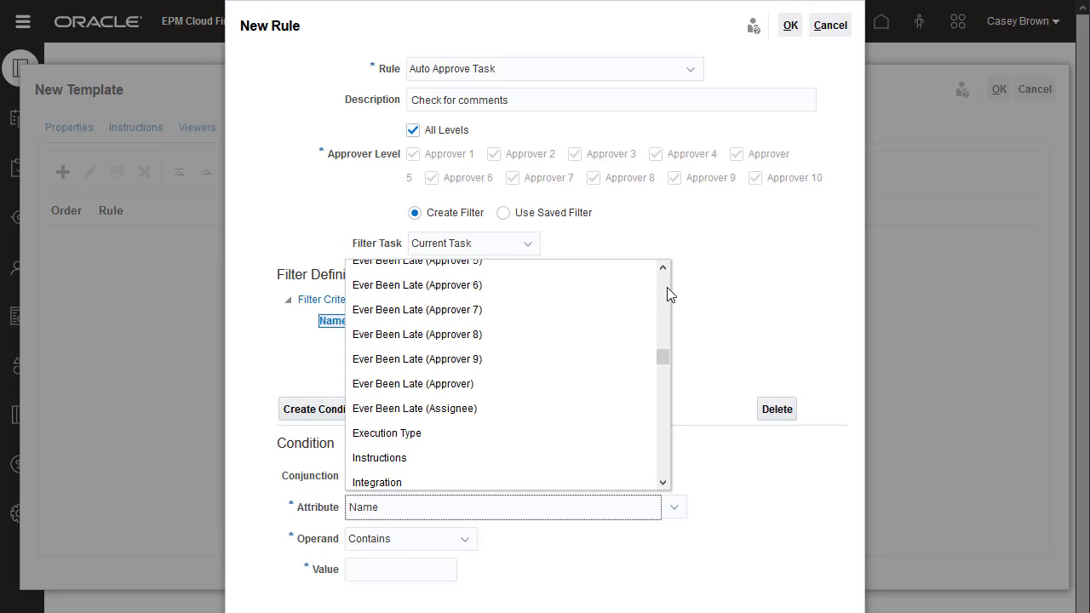
scroll(666, 286, "up", 5)
scroll(666, 286, "up", 5)
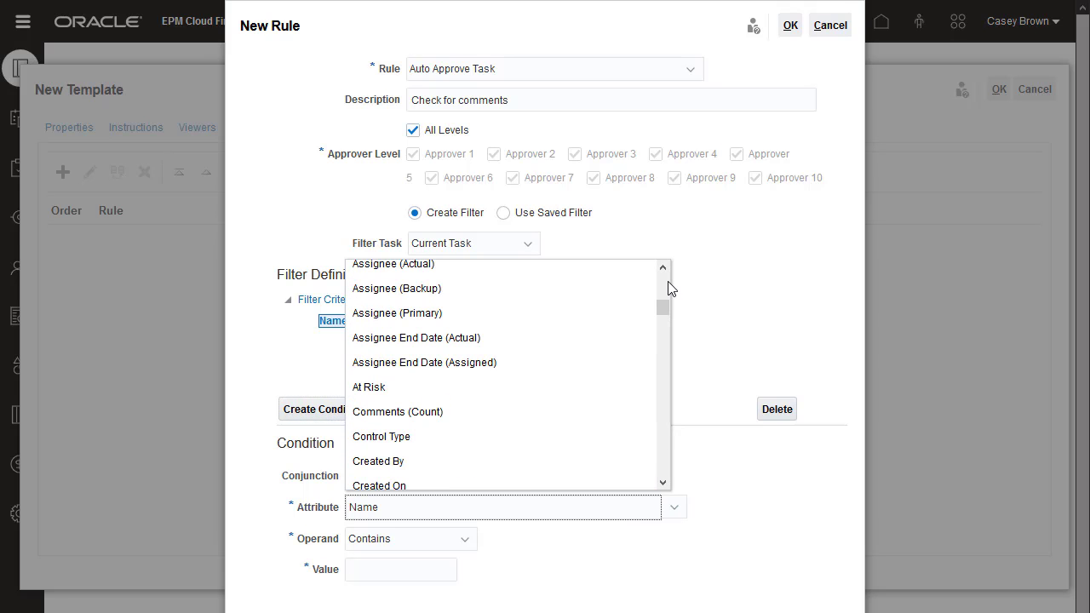
left_click(472, 412)
left_click(389, 567)
type("0")
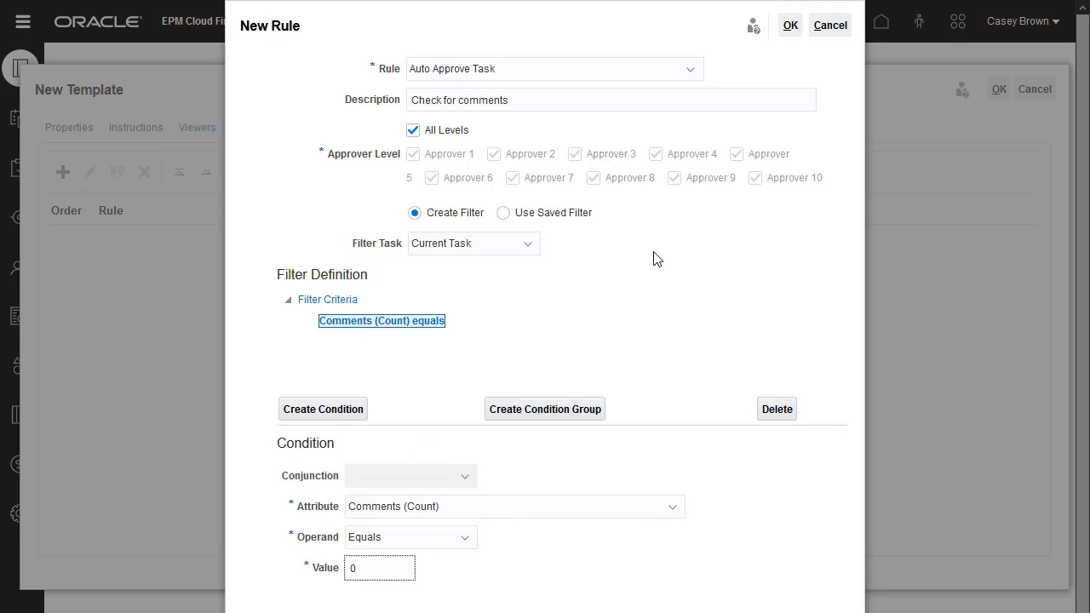
left_click(790, 27)
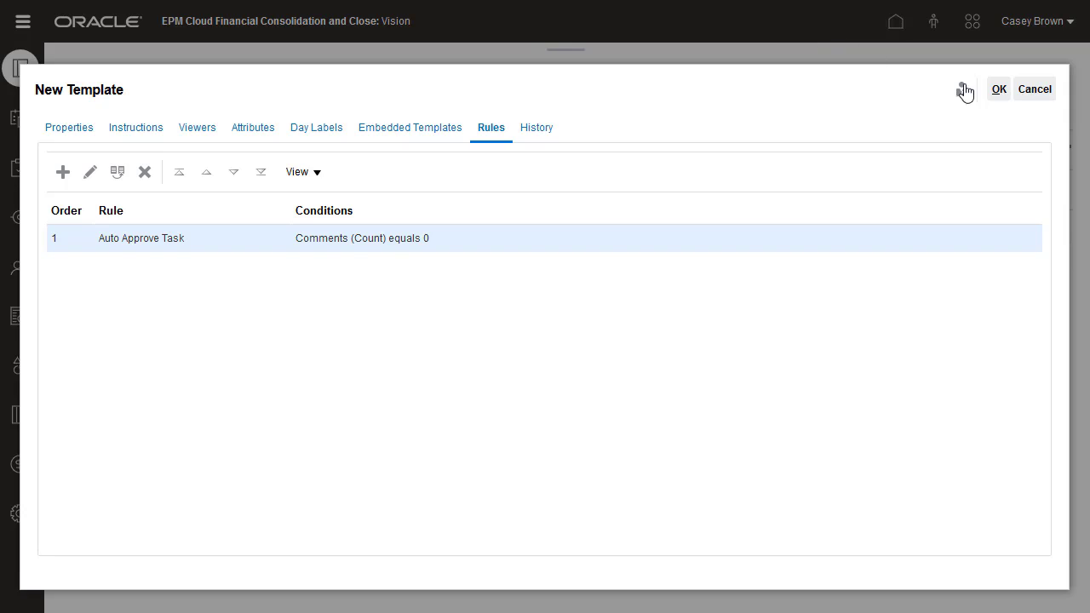
Step: Save Europe Quarter Close so it joins the templates list under the Europe unit
left_click(997, 91)
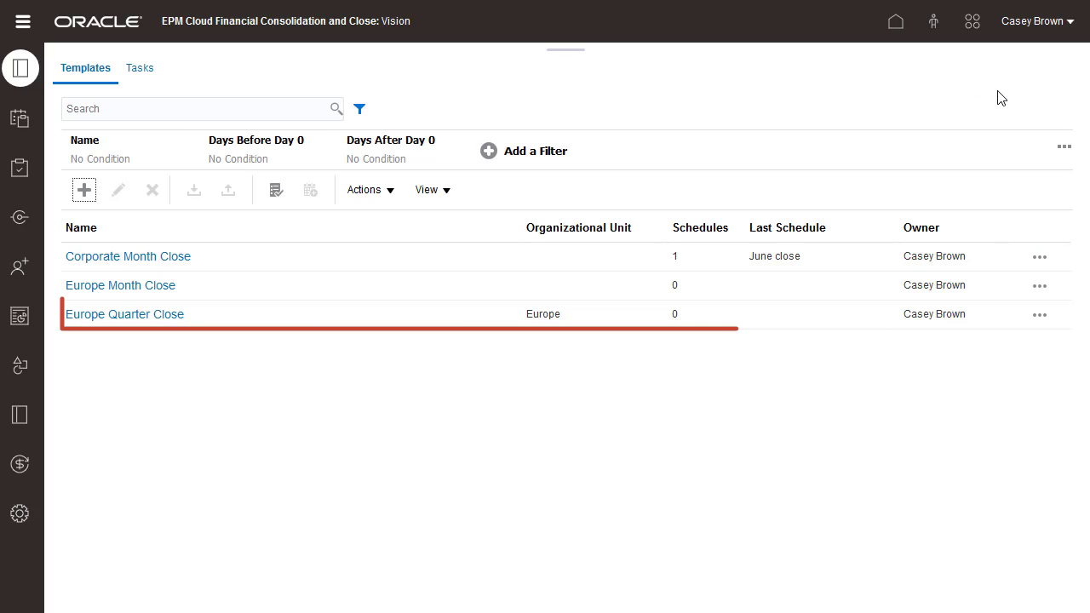